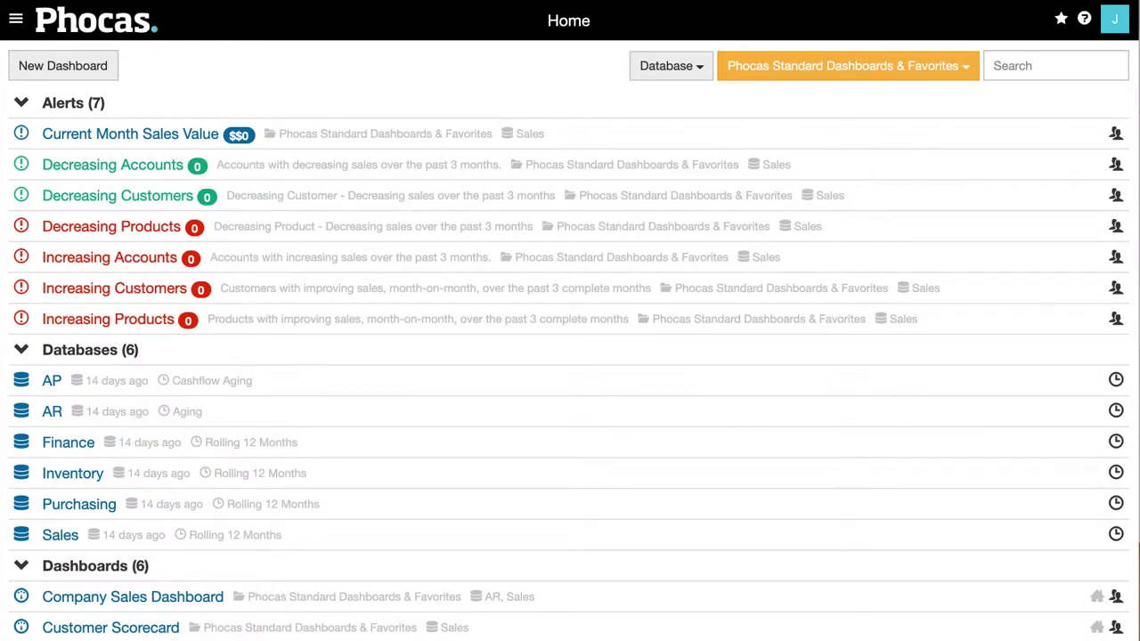
# Scroll down the Home page list to reach the '#1 Jasons Home Page' dashboard
pyautogui.scroll(-5, 1012, 534)
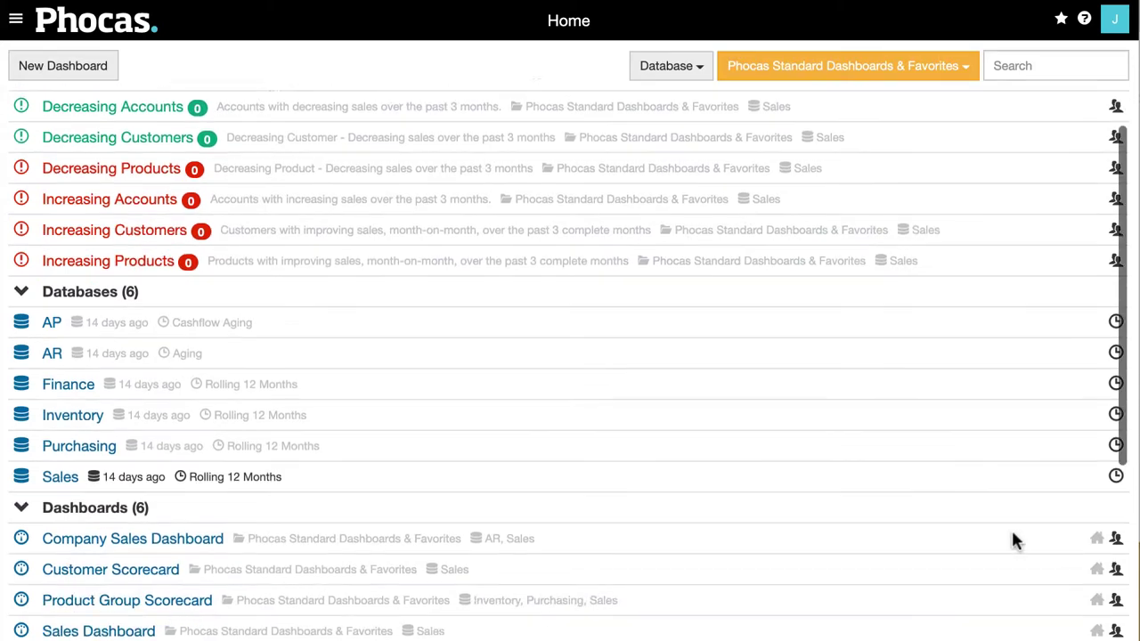
pyautogui.scroll(-1, 1013, 540)
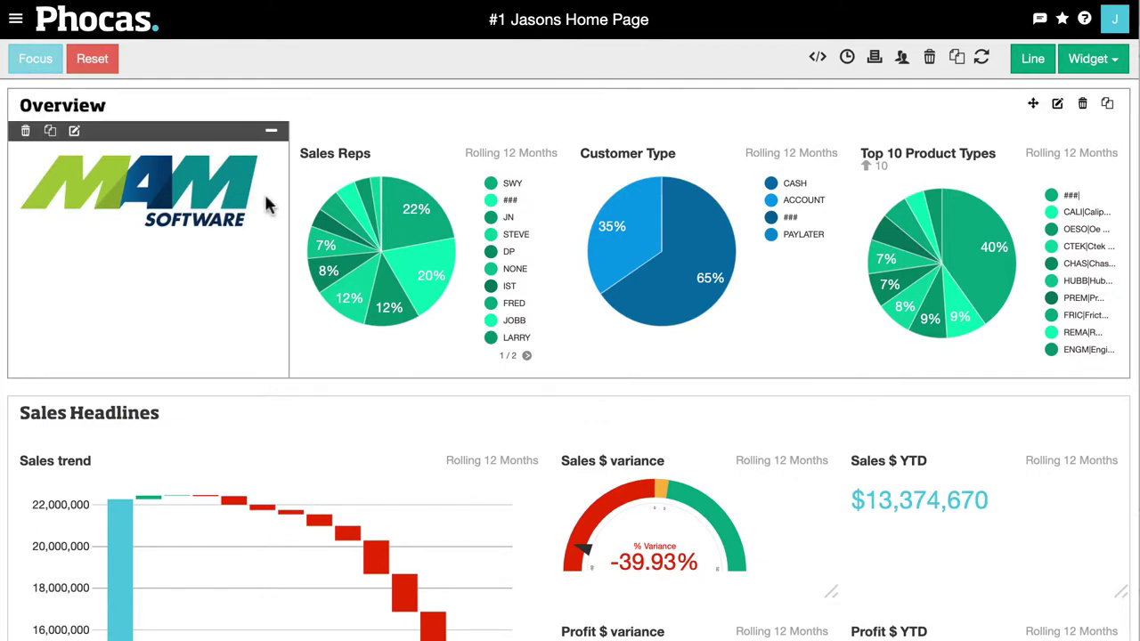
pyautogui.scroll(-4, 849, 252)
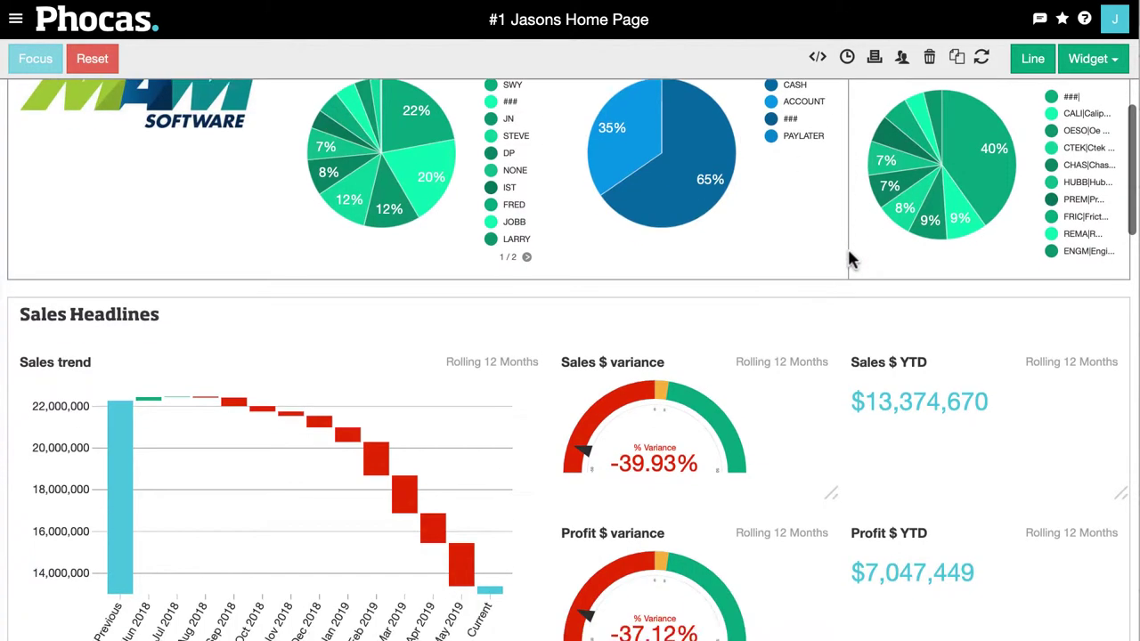
pyautogui.scroll(-4, 847, 247)
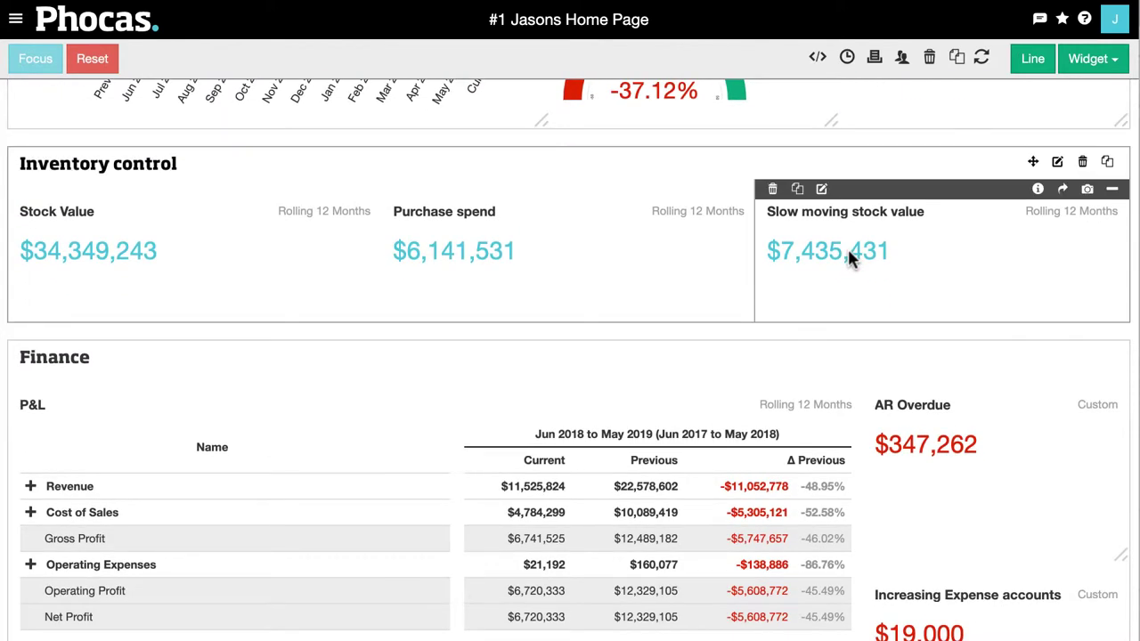
pyautogui.scroll(-3, 846, 247)
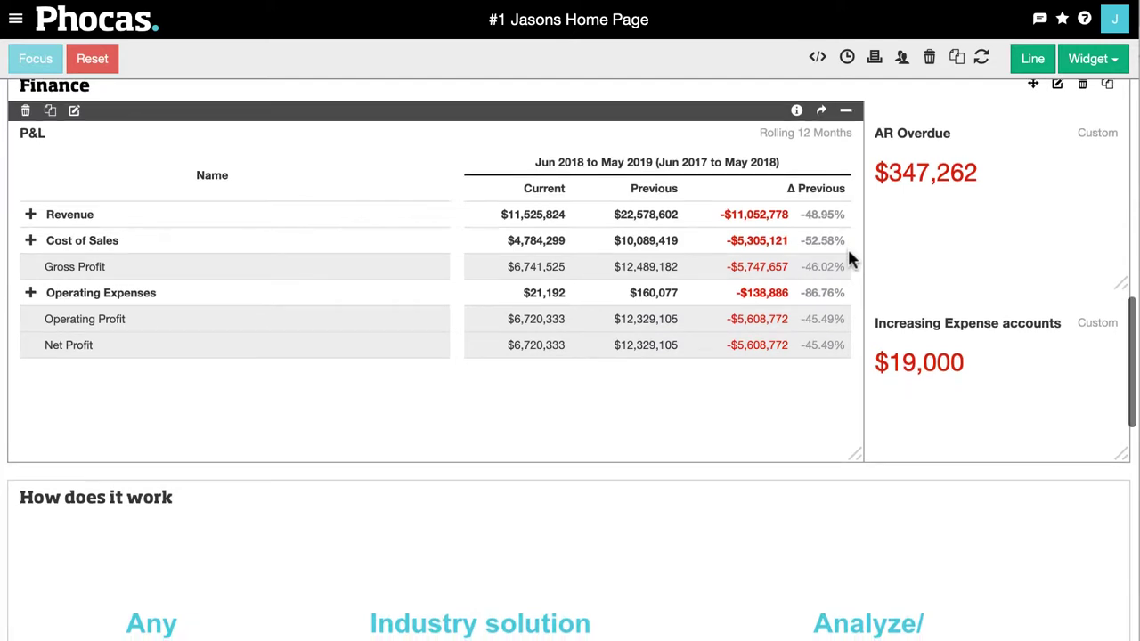
pyautogui.scroll(10, 846, 249)
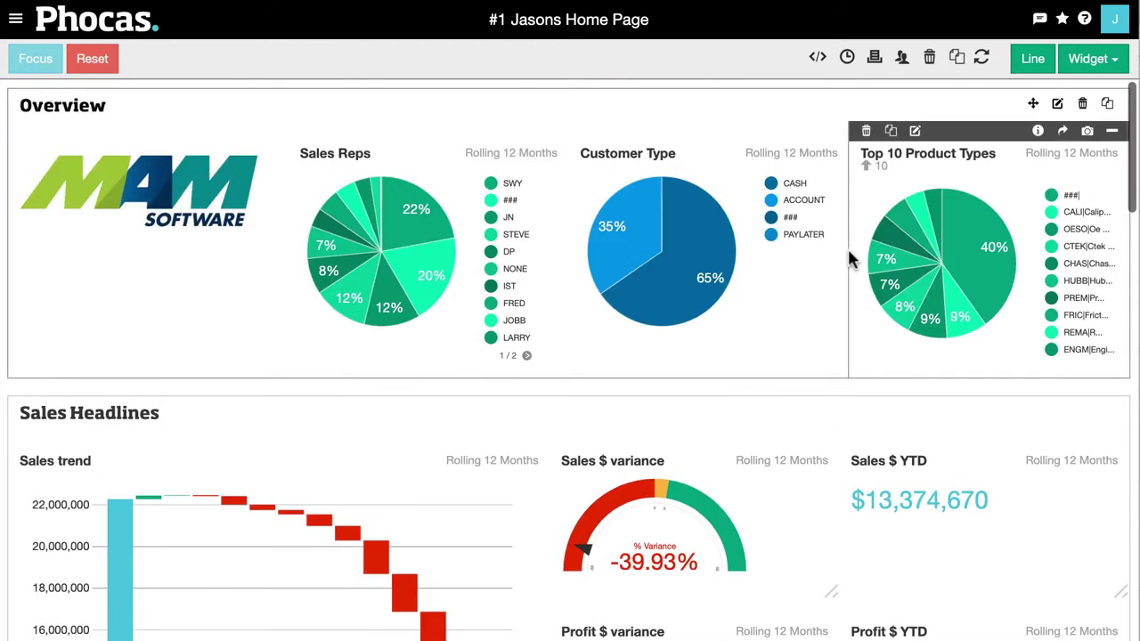
# Focus the dashboard on ACCOUNT customers and drill into the Sales $ variance analysis
pyautogui.click(608, 233)
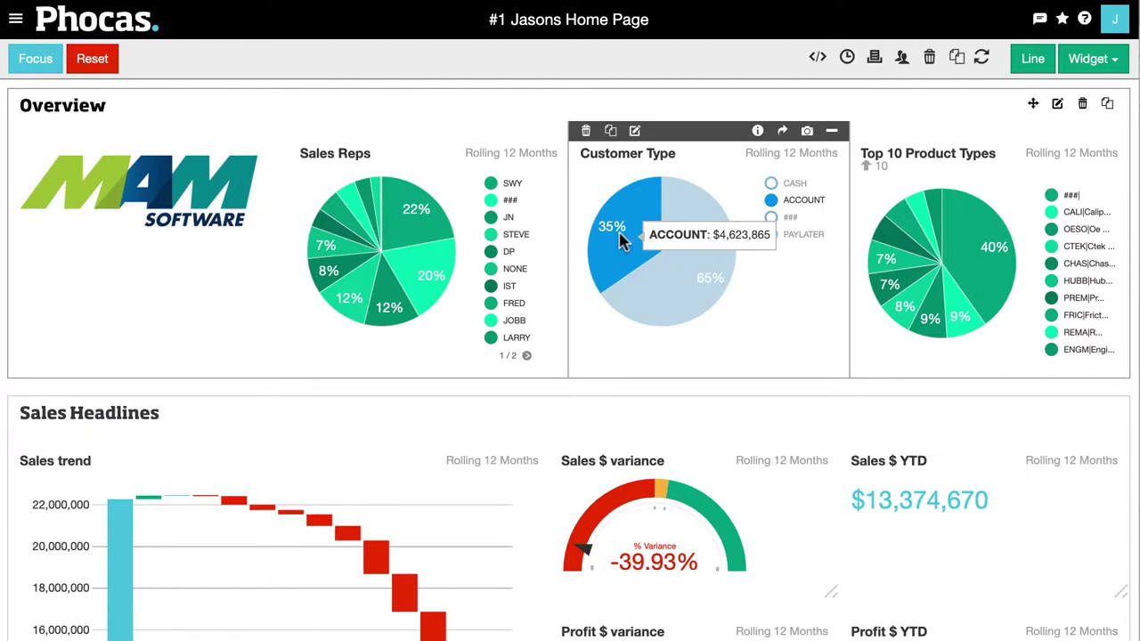
pyautogui.click(40, 59)
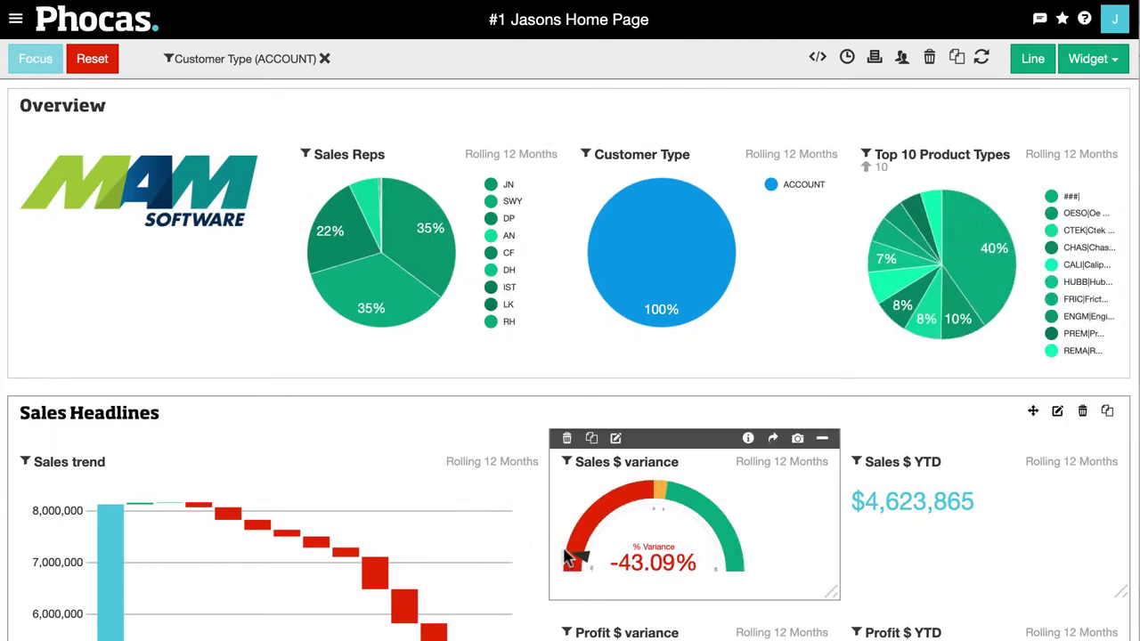
pyautogui.scroll(-3, 565, 556)
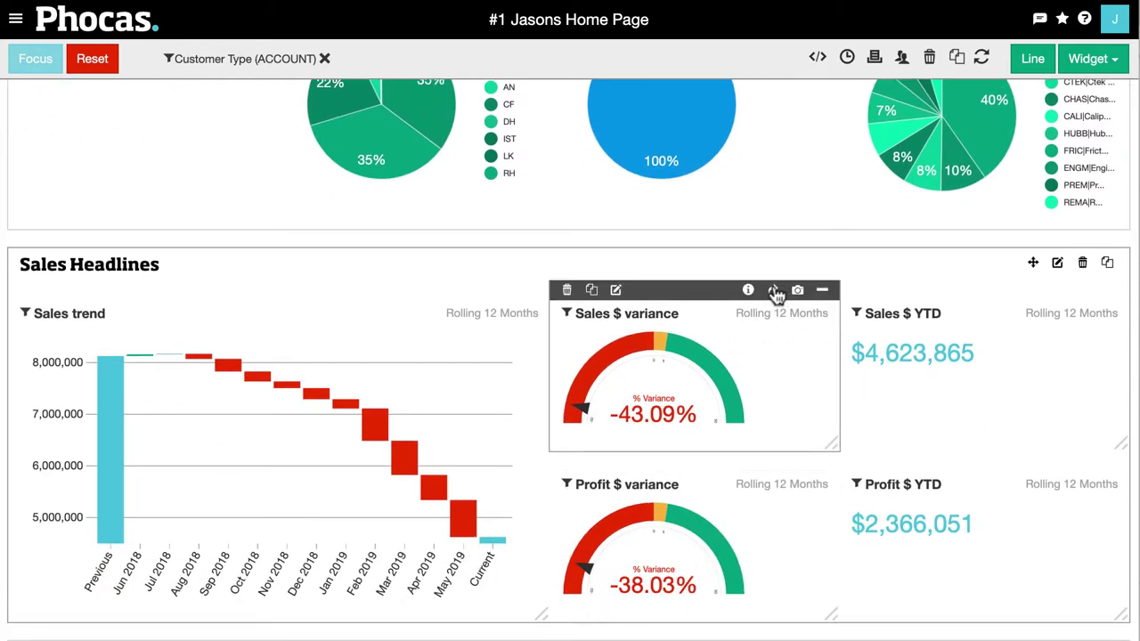
pyautogui.click(774, 291)
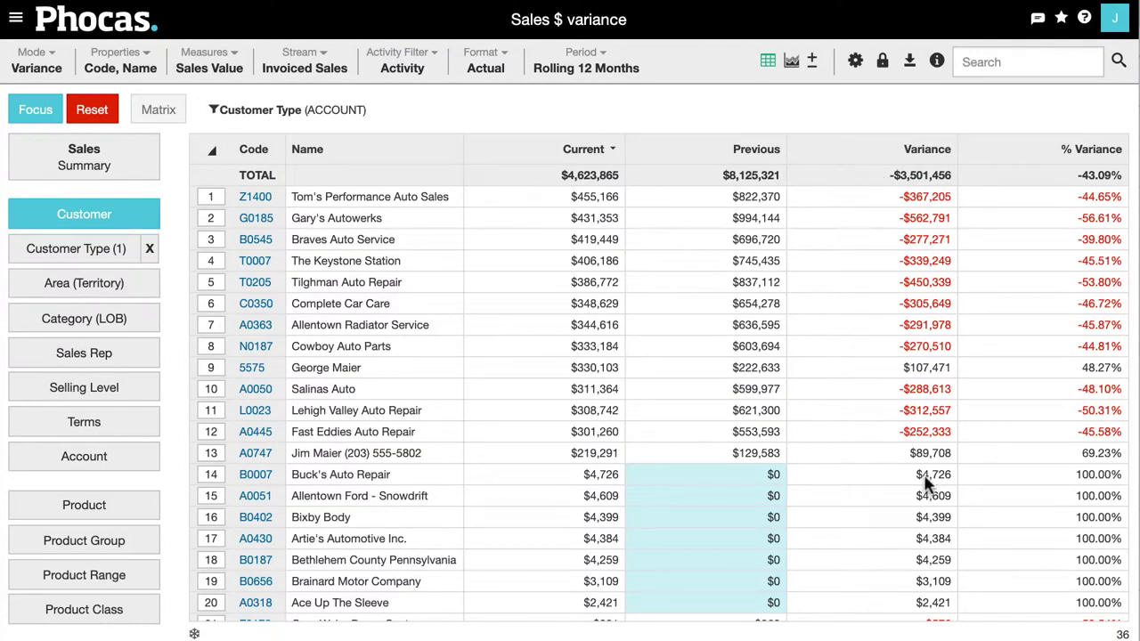
# Focus the variance analysis on the selected customer and break its sales down by individual product
pyautogui.scroll(-5, 926, 482)
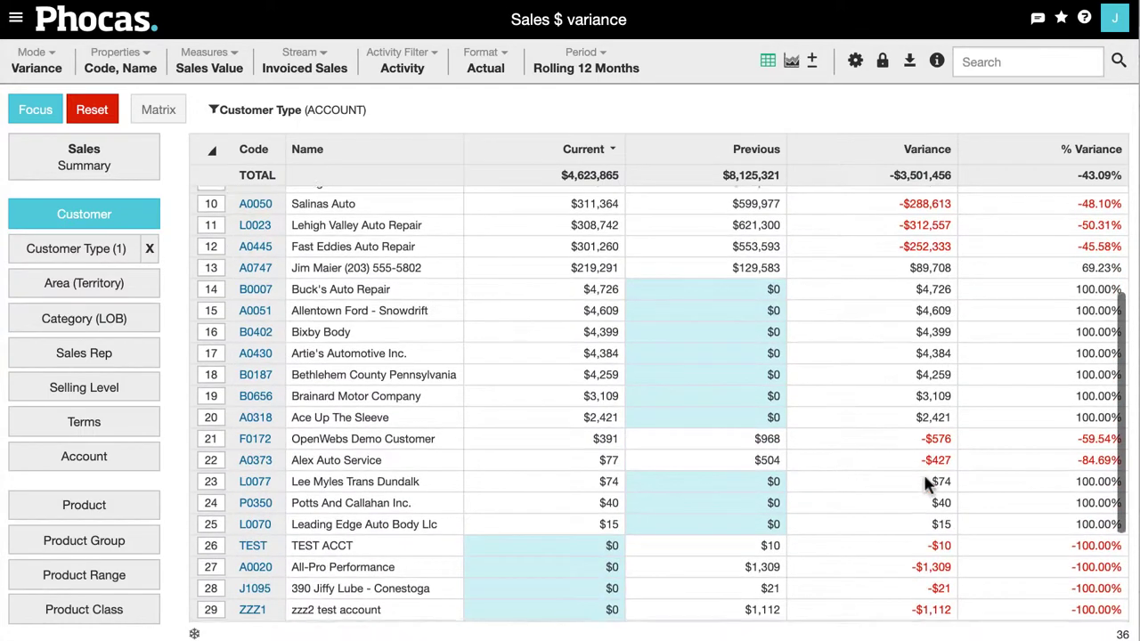
pyautogui.scroll(5, 926, 482)
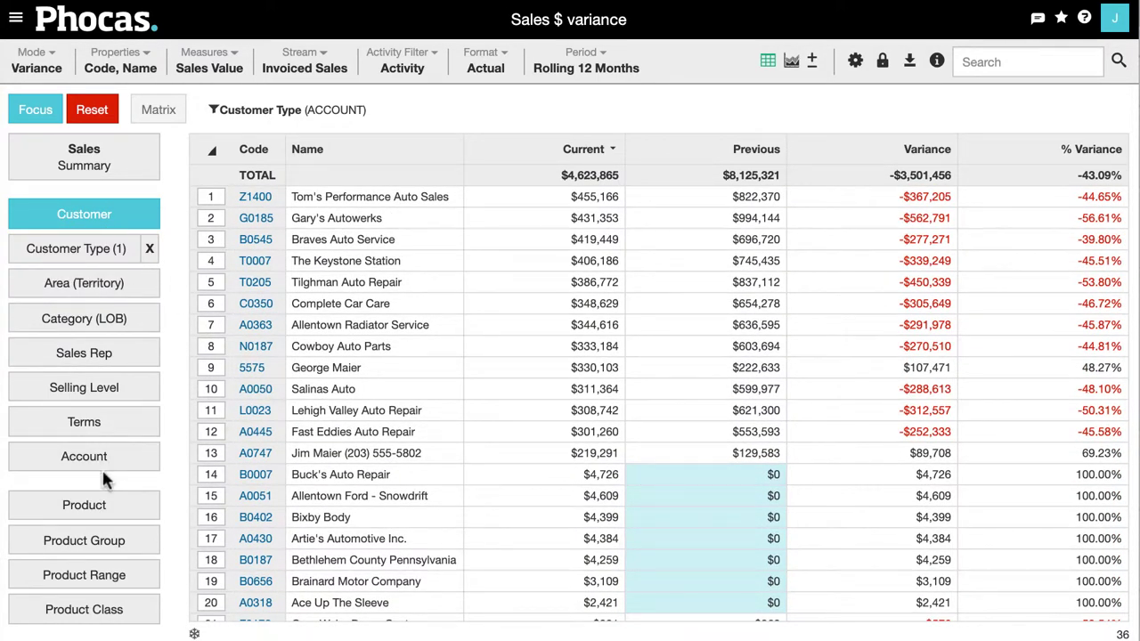
pyautogui.click(210, 197)
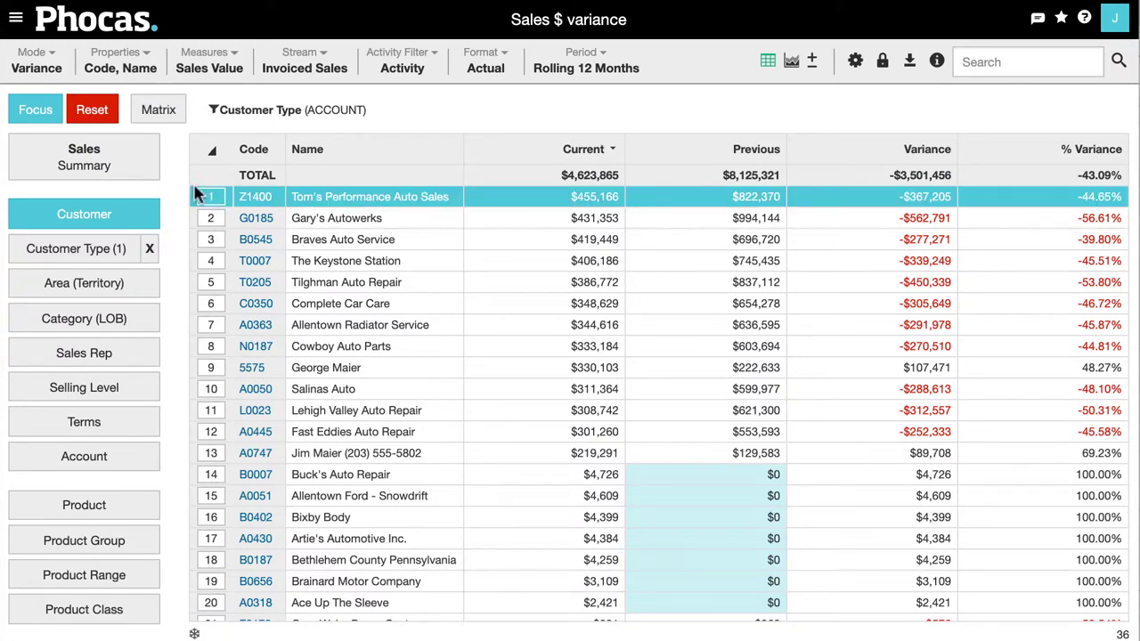
pyautogui.click(38, 113)
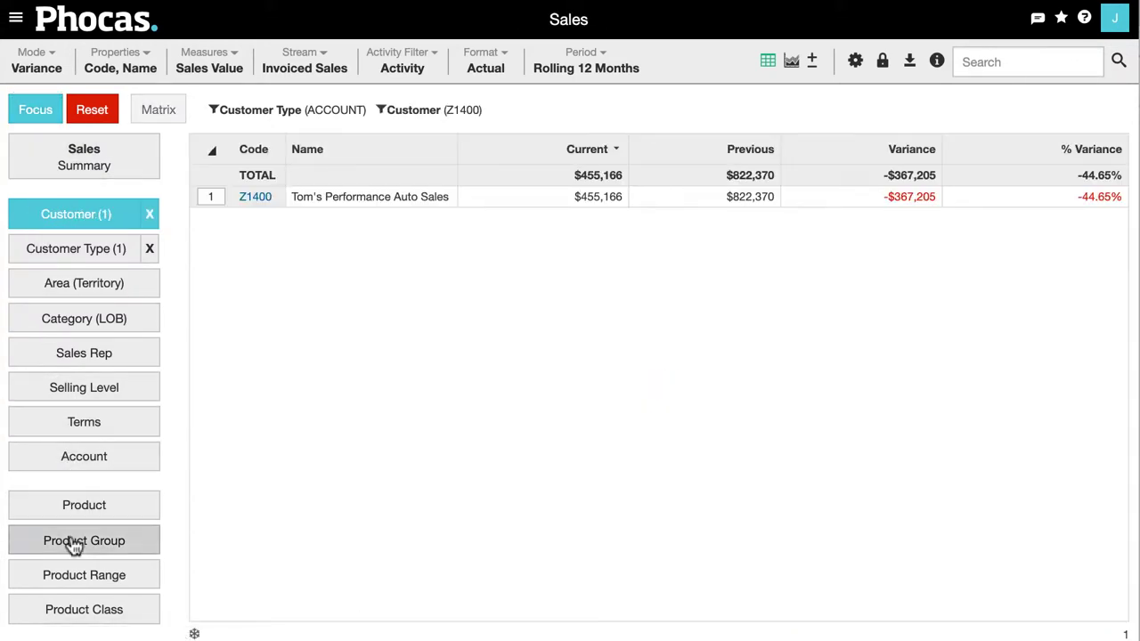
pyautogui.click(75, 543)
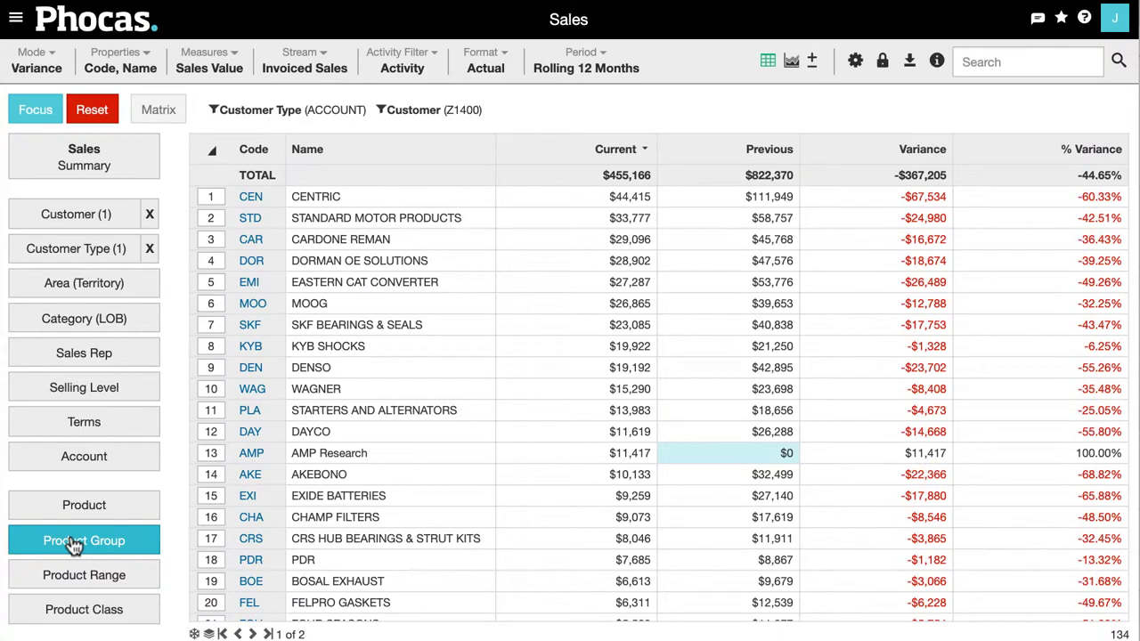
pyautogui.click(84, 516)
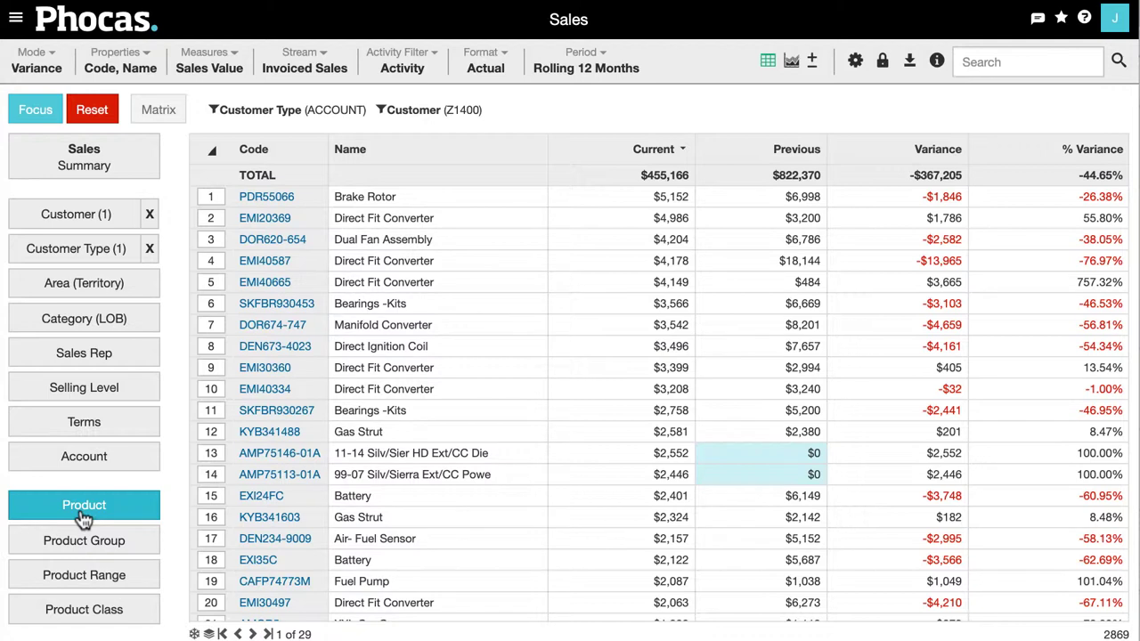
pyautogui.click(212, 63)
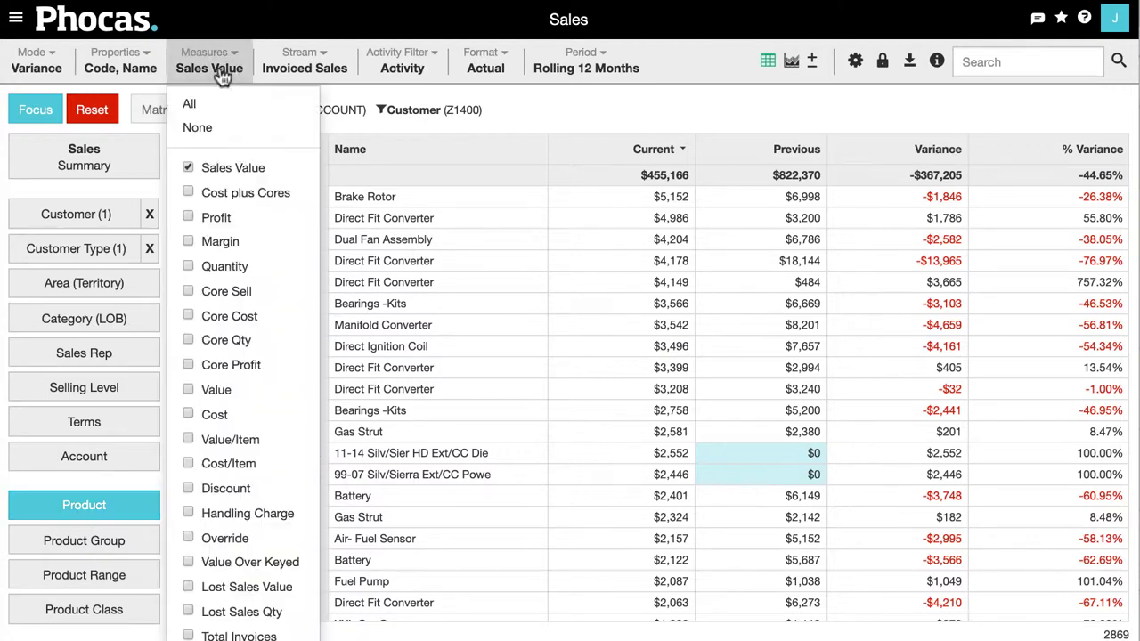
# Add Margin, Profit and Quantity measures to the product grid and review the new columns
pyautogui.click(222, 253)
pyautogui.click(222, 223)
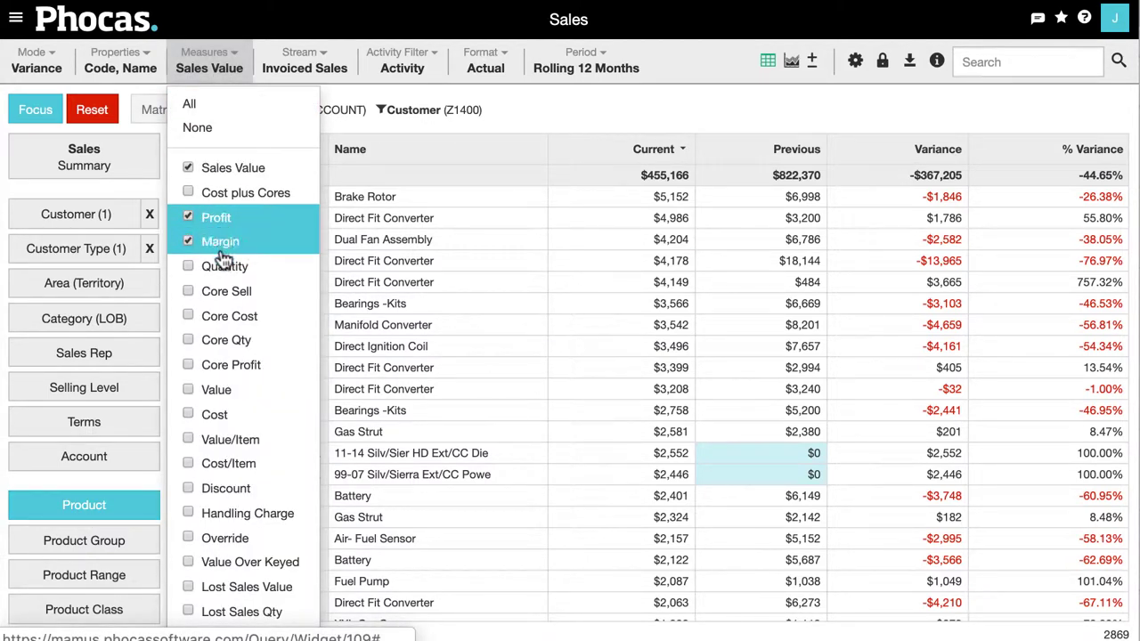
pyautogui.click(224, 265)
pyautogui.click(557, 226)
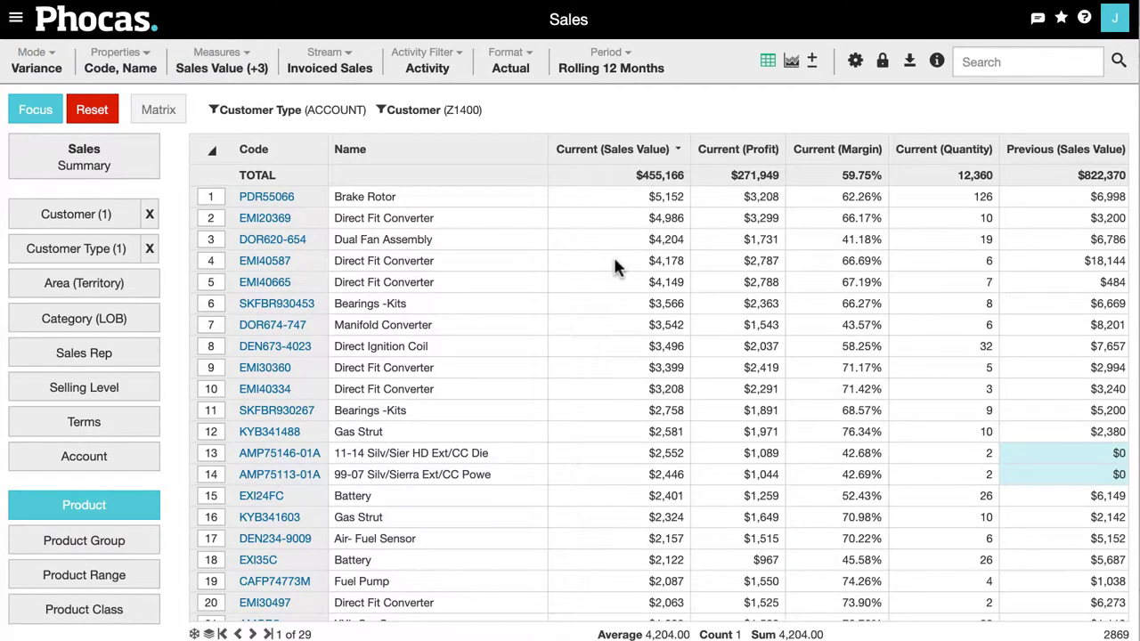
pyautogui.hscroll(10, 613, 255)
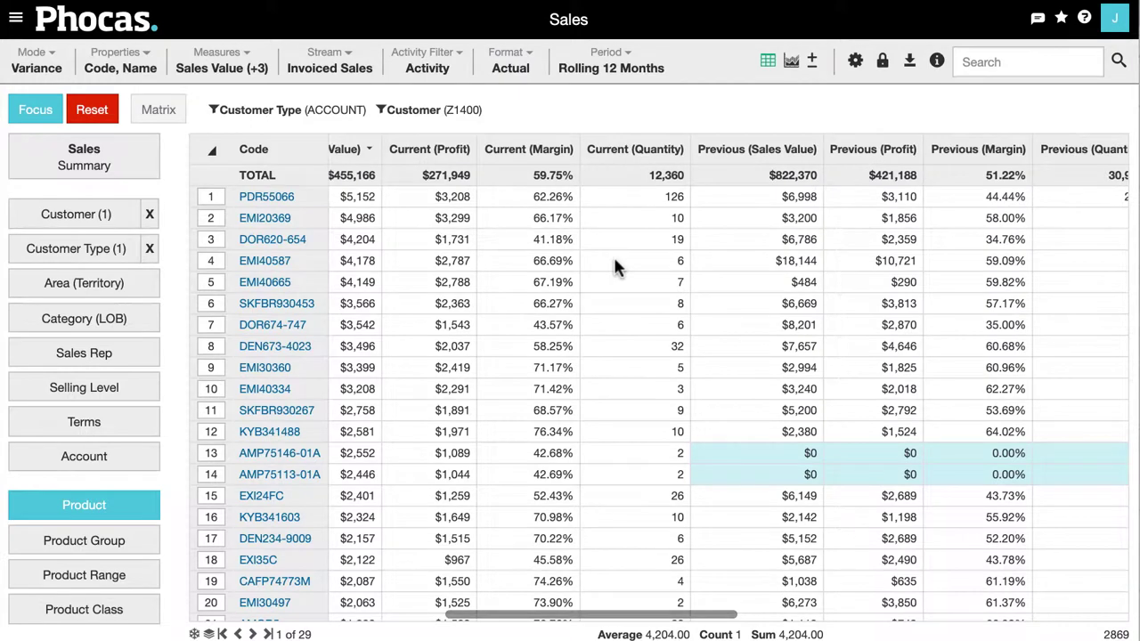
pyautogui.hscroll(1, 614, 261)
pyautogui.hscroll(-10, 613, 261)
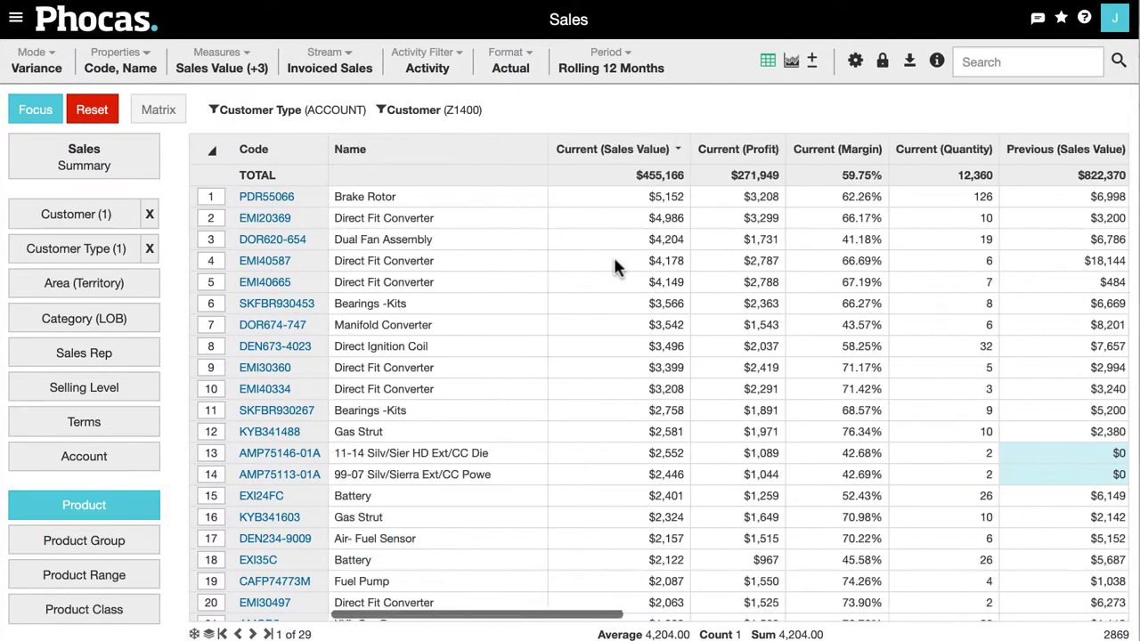
# Apply a custom period starting January 2018 through May 2019
pyautogui.click(622, 75)
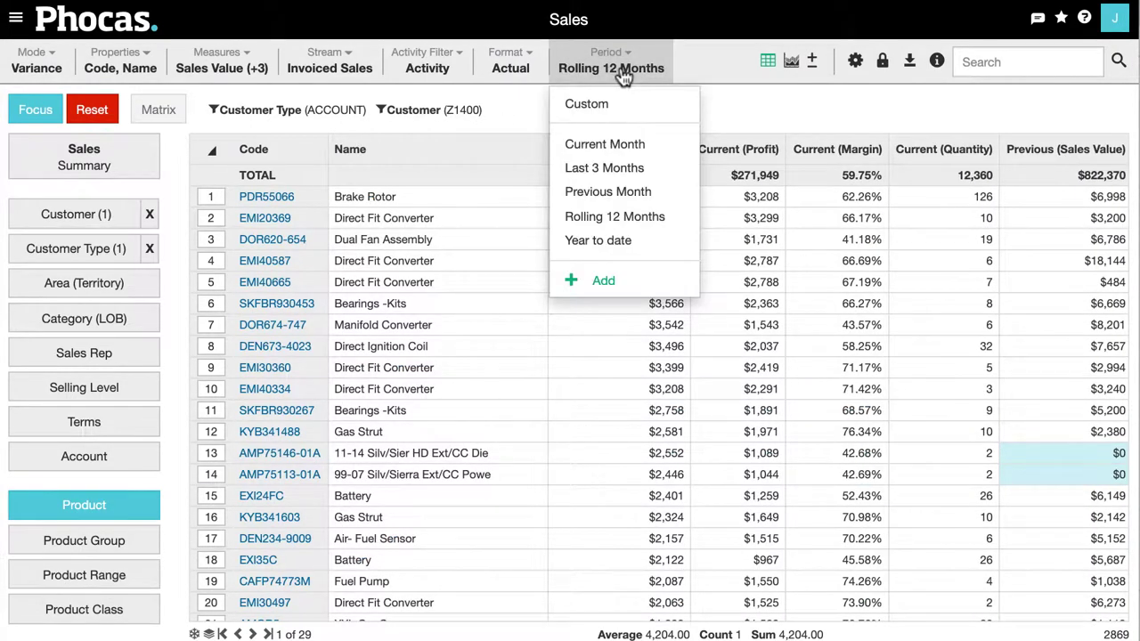
pyautogui.click(606, 103)
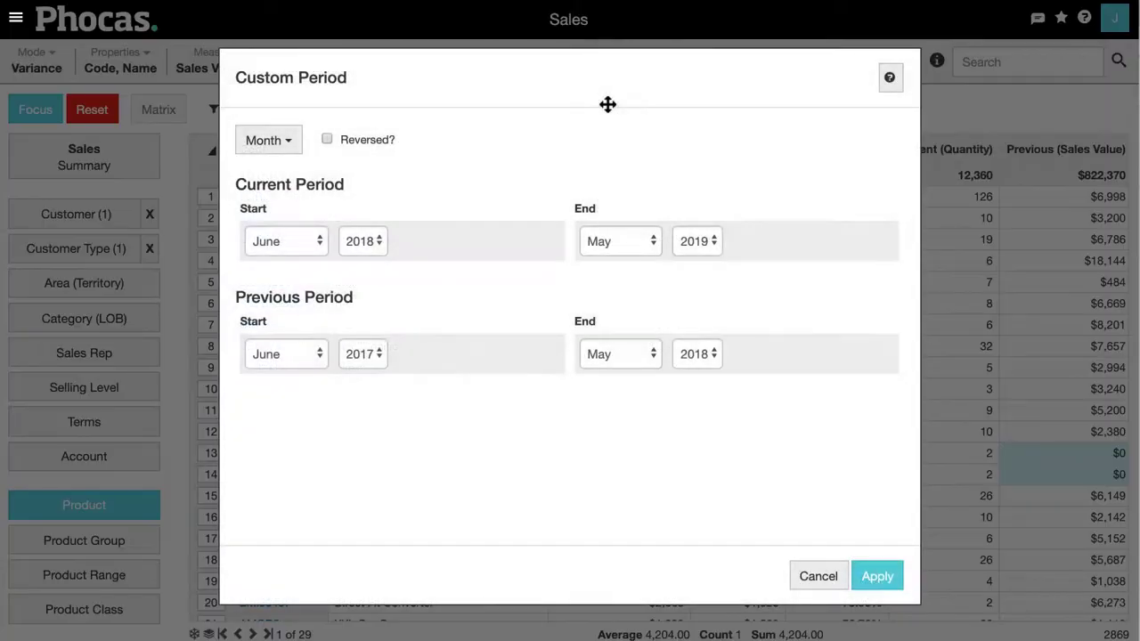
pyautogui.click(282, 240)
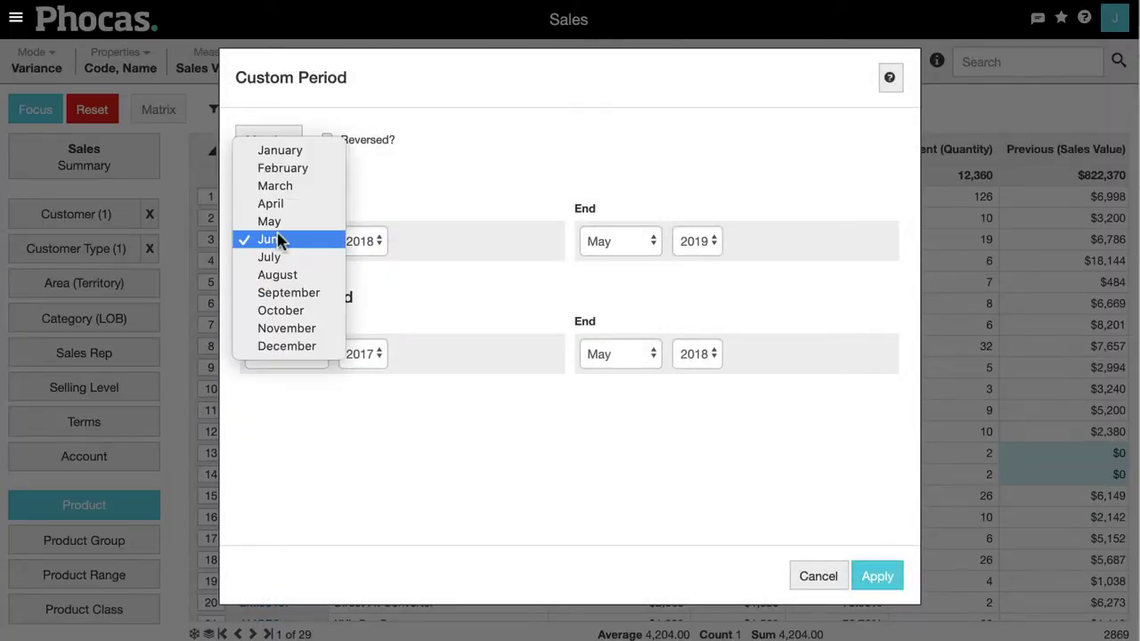
pyautogui.click(291, 153)
pyautogui.click(873, 574)
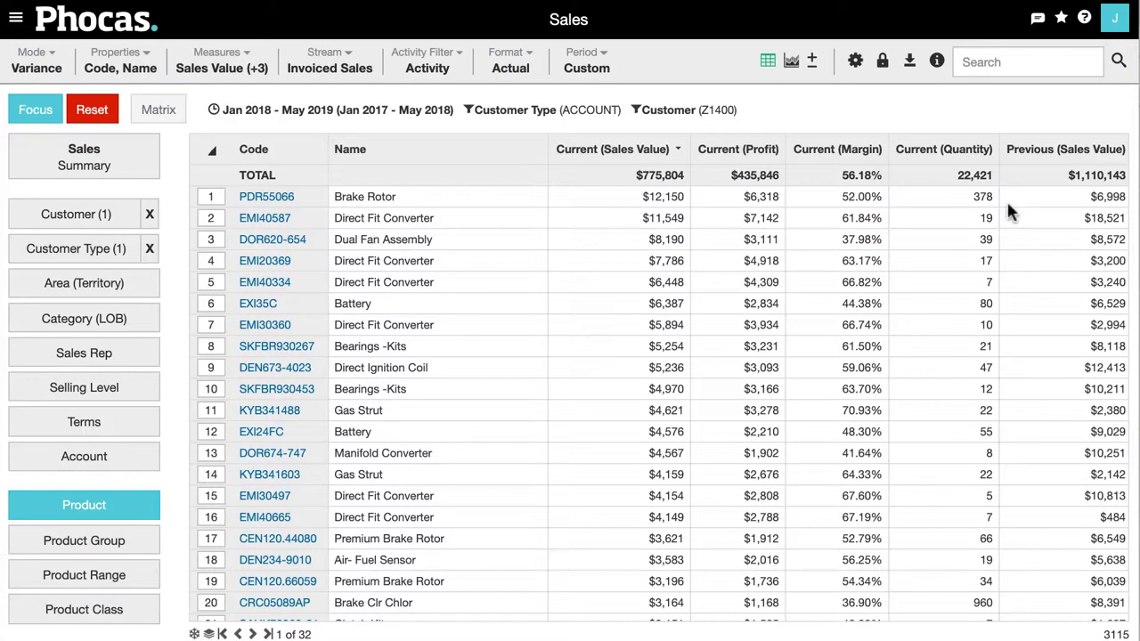
# Save the product grid as a favourite, then export it to XLSX and open the file
pyautogui.click(1061, 17)
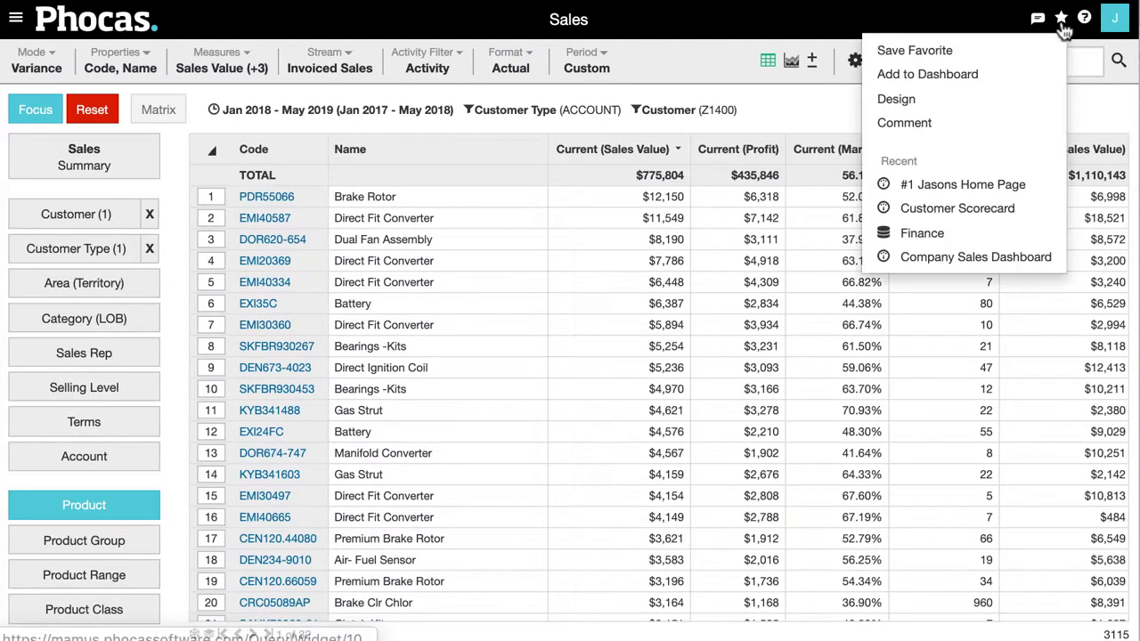
pyautogui.click(997, 50)
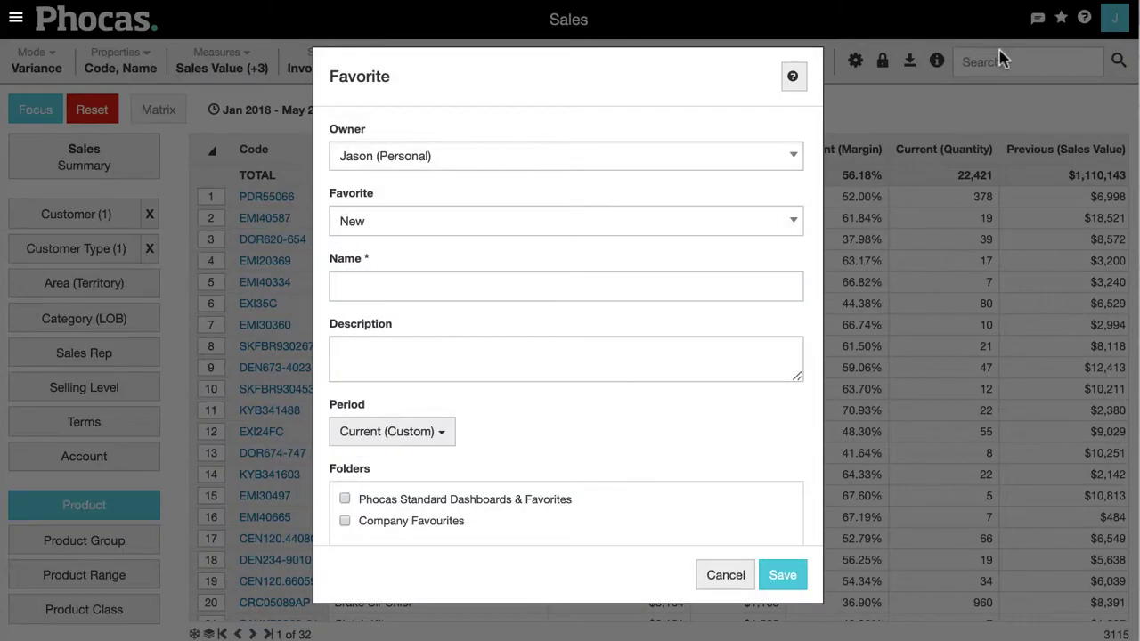
pyautogui.scroll(-3, 643, 379)
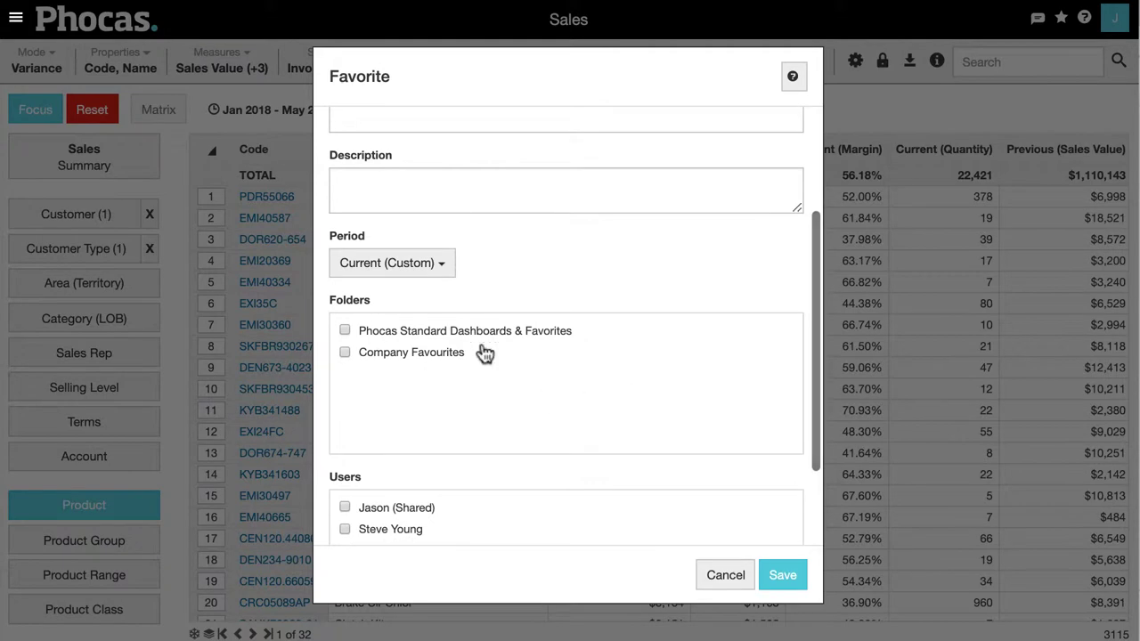
pyautogui.scroll(-2, 474, 361)
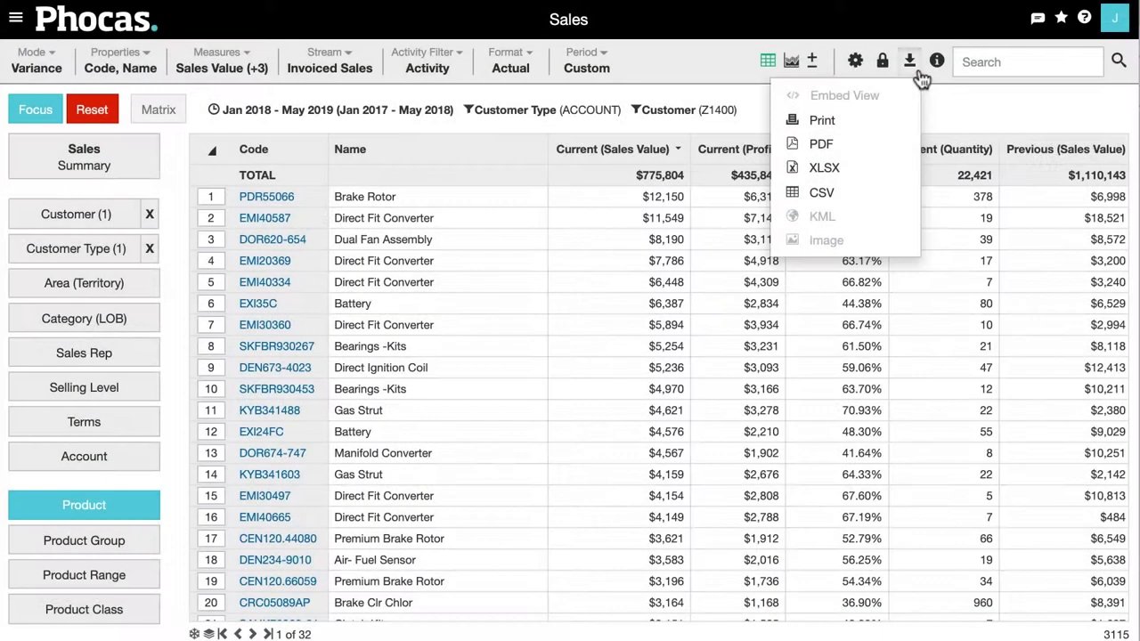
pyautogui.click(867, 170)
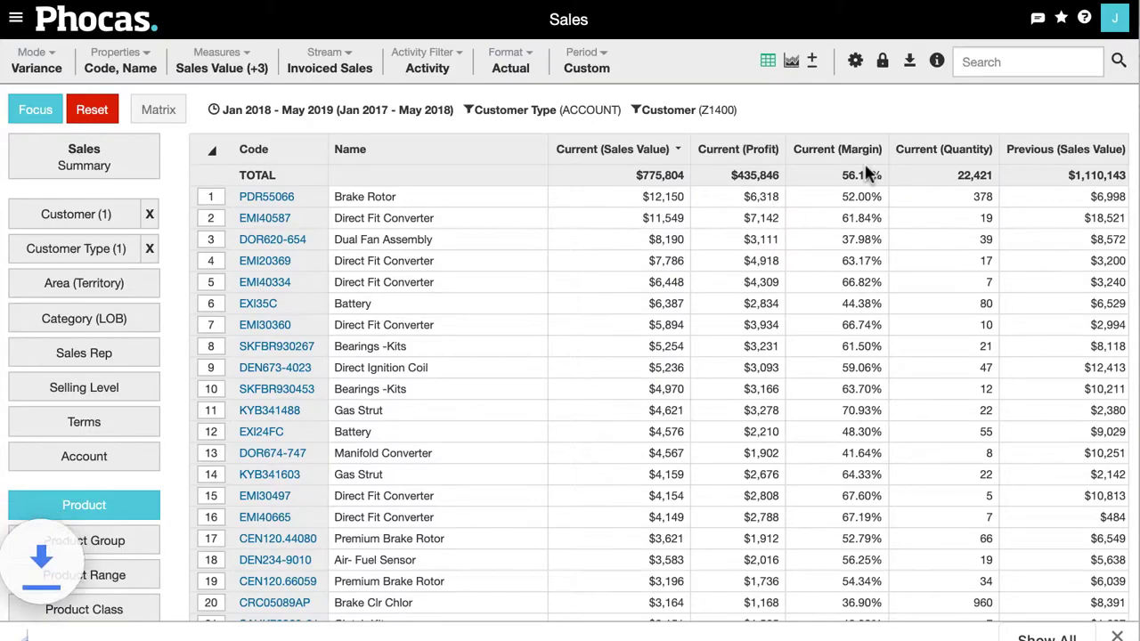
pyautogui.click(85, 621)
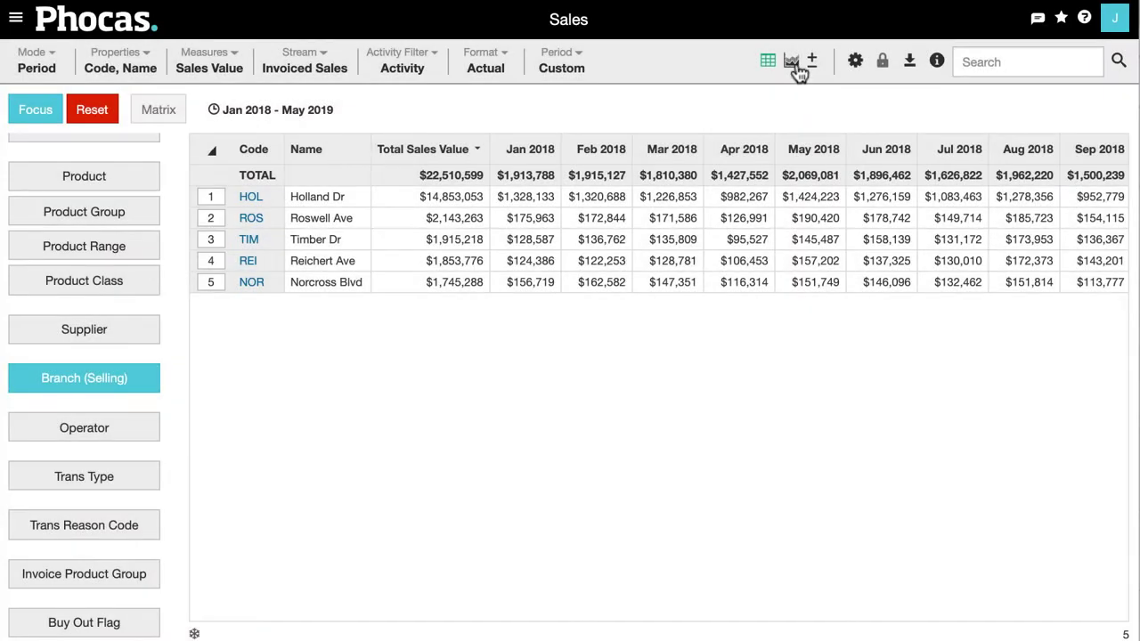
# Display branch sales as a chart, switching it from a line chart to a pie chart
pyautogui.click(793, 64)
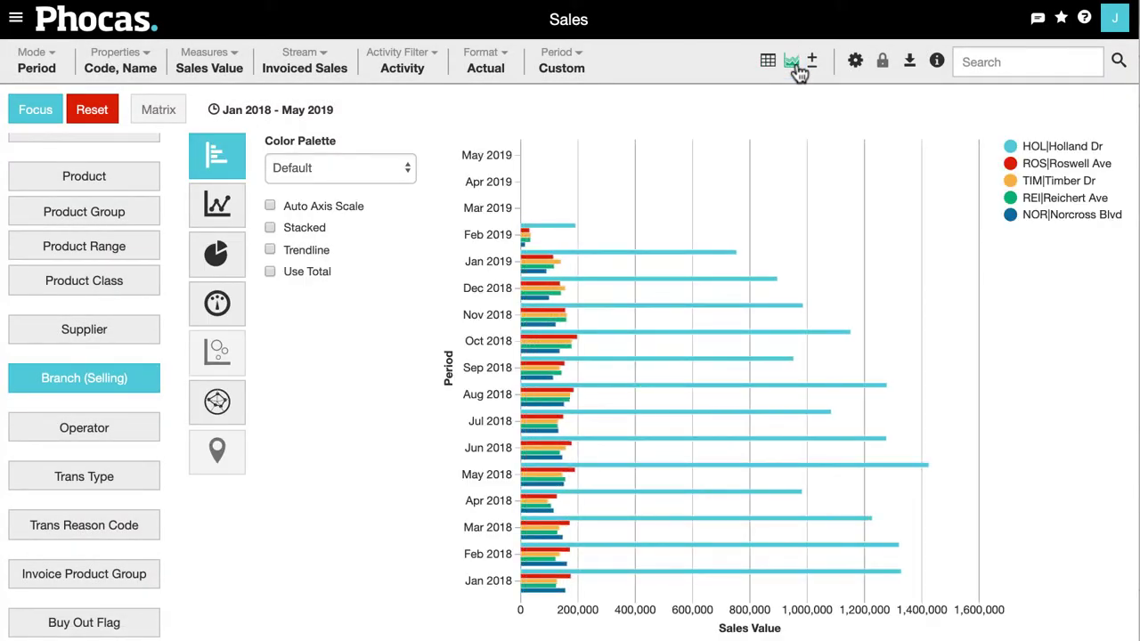
pyautogui.click(255, 223)
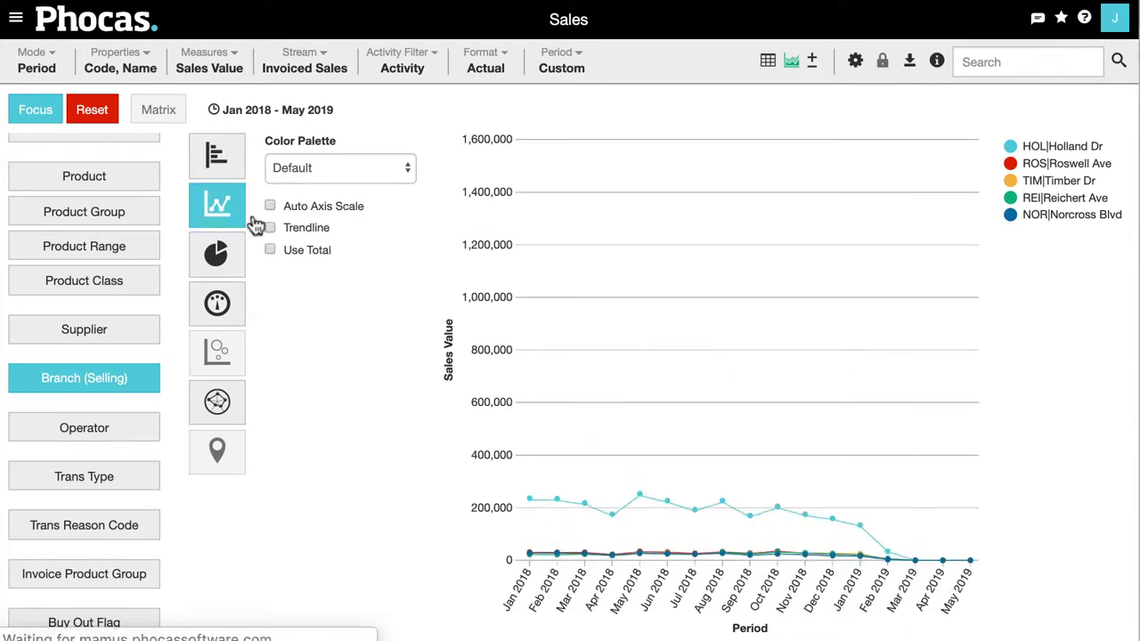
pyautogui.moveTo(223, 262)
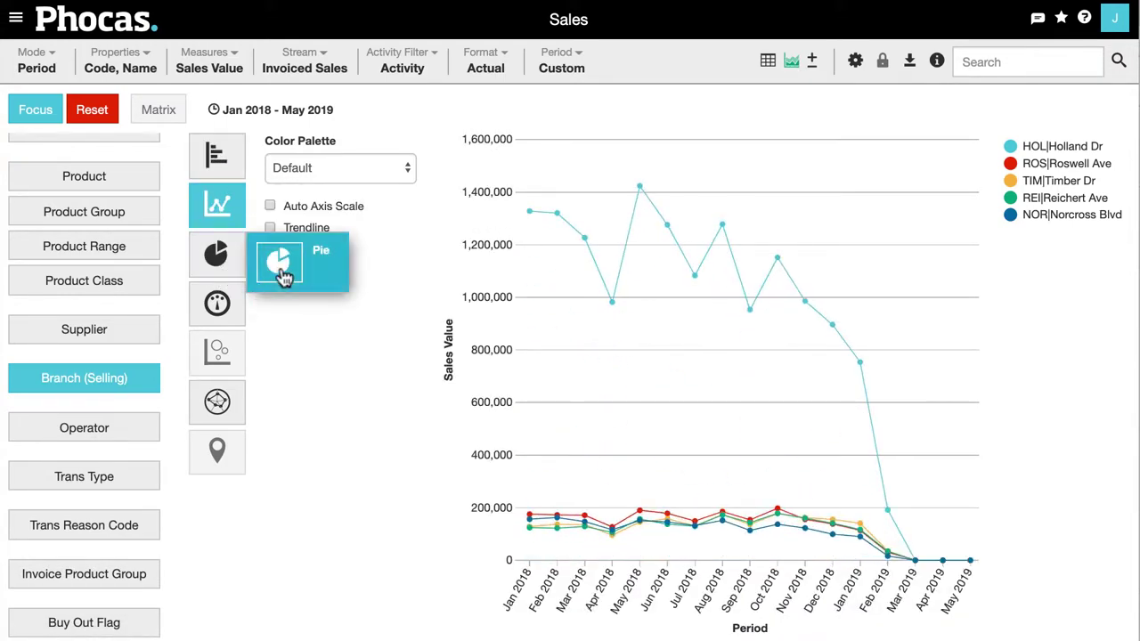
pyautogui.click(258, 258)
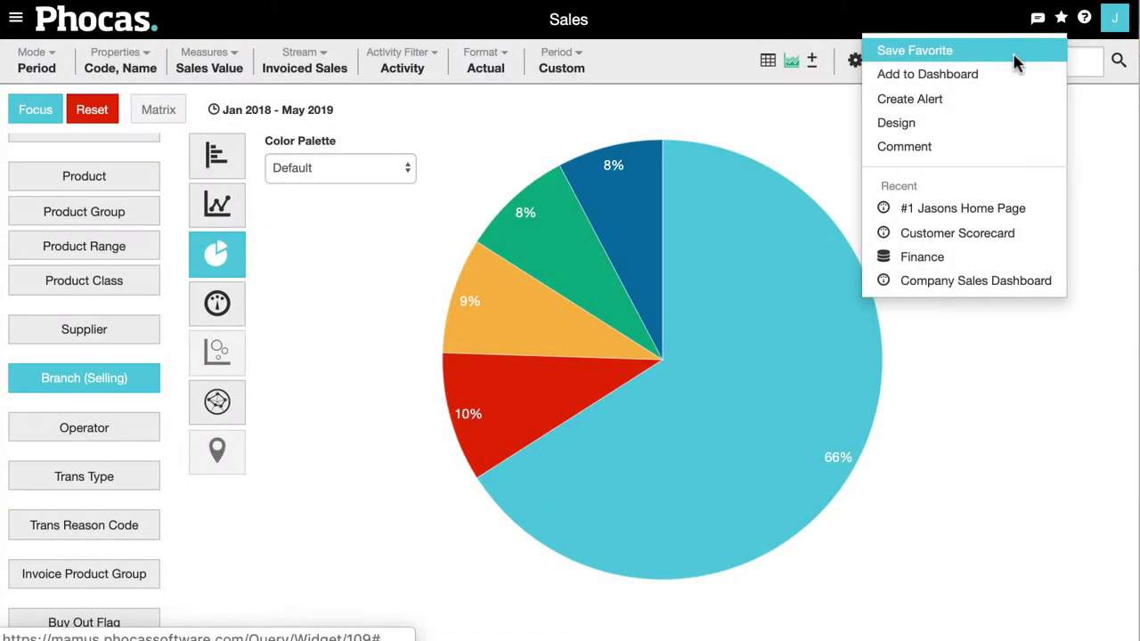
pyautogui.click(1013, 72)
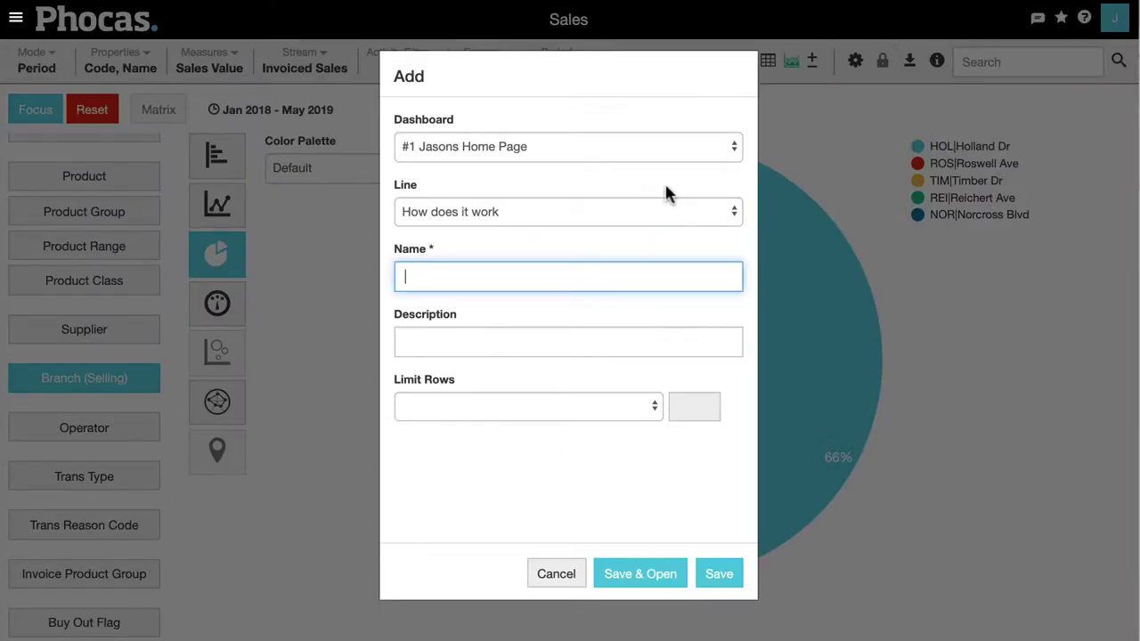
# Add the pie chart to the Overview line as a widget named 'Easy' and open it
pyautogui.click(644, 211)
pyautogui.click(651, 143)
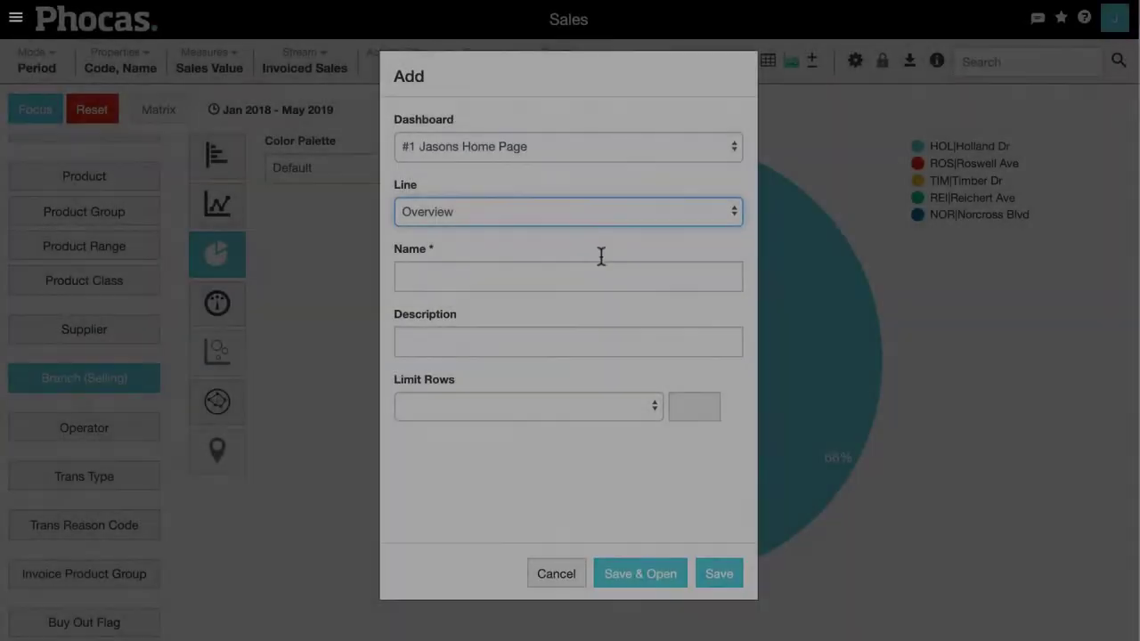
pyautogui.click(600, 267)
pyautogui.write('Easy')
pyautogui.click(631, 575)
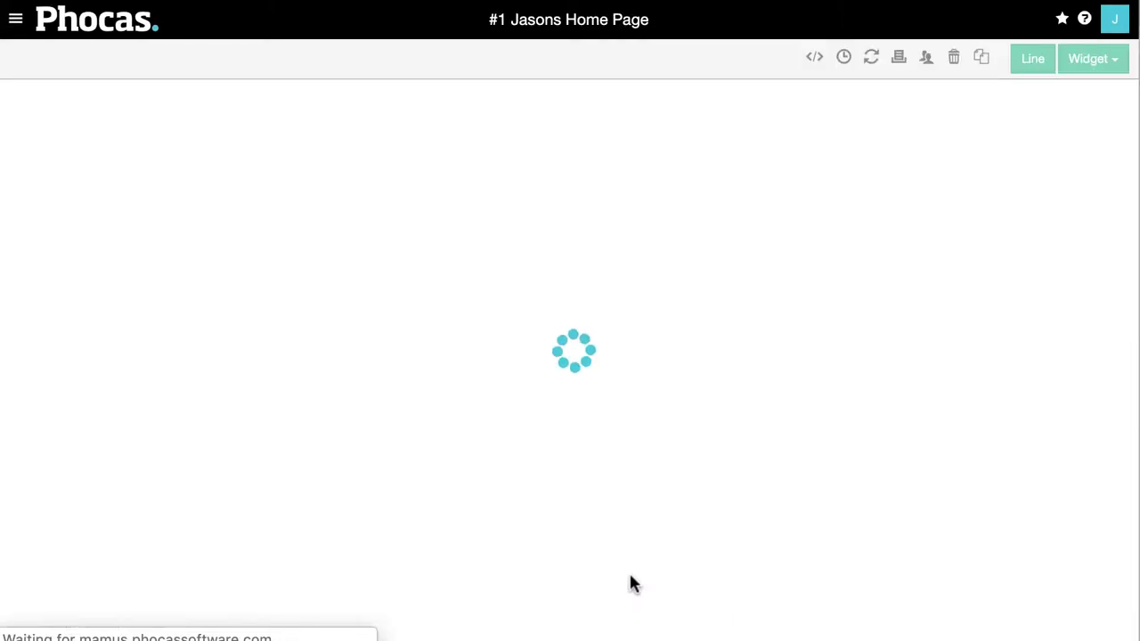
pyautogui.moveTo(994, 229)
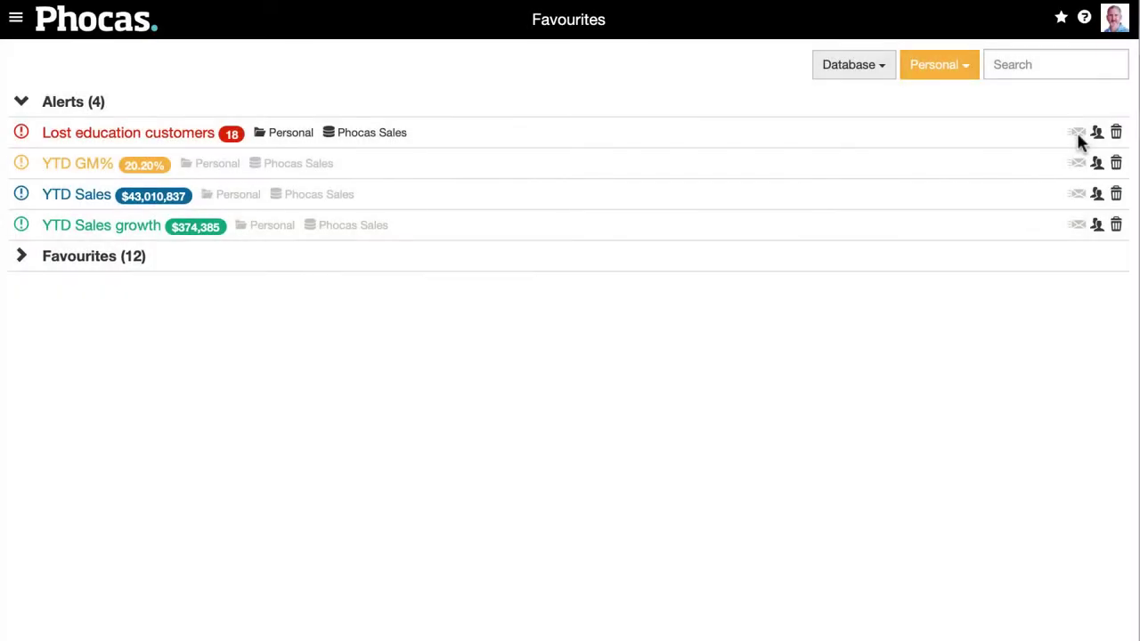
# Subscribe to Lost education customers weekly on Saturday, sent only on red alerts
pyautogui.click(1078, 134)
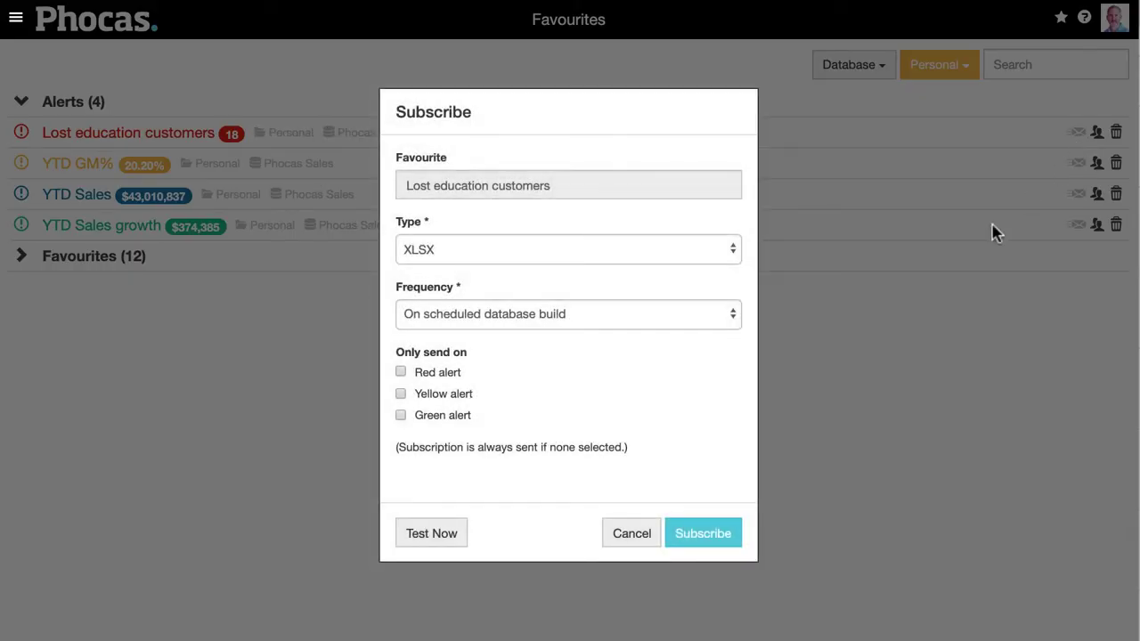
pyautogui.click(648, 314)
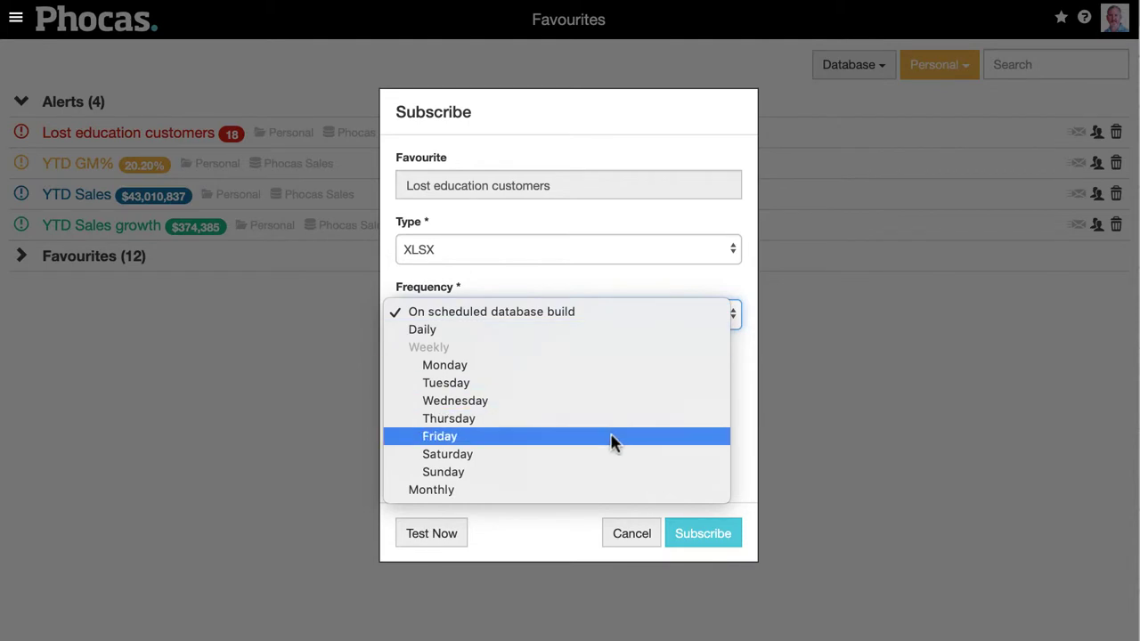
pyautogui.click(609, 456)
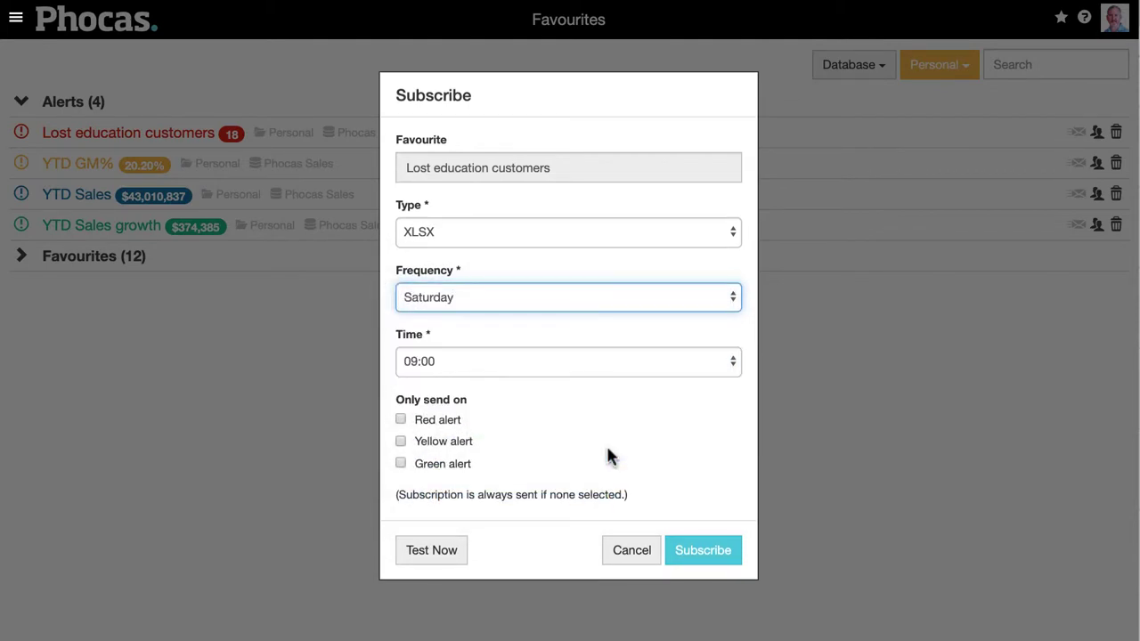
pyautogui.click(441, 423)
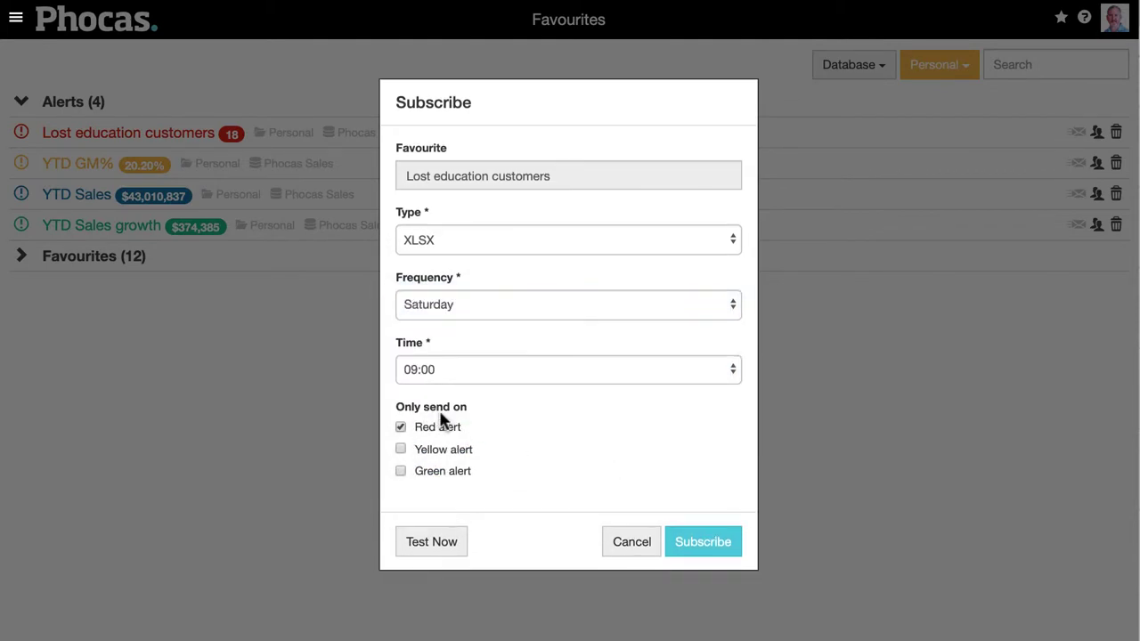